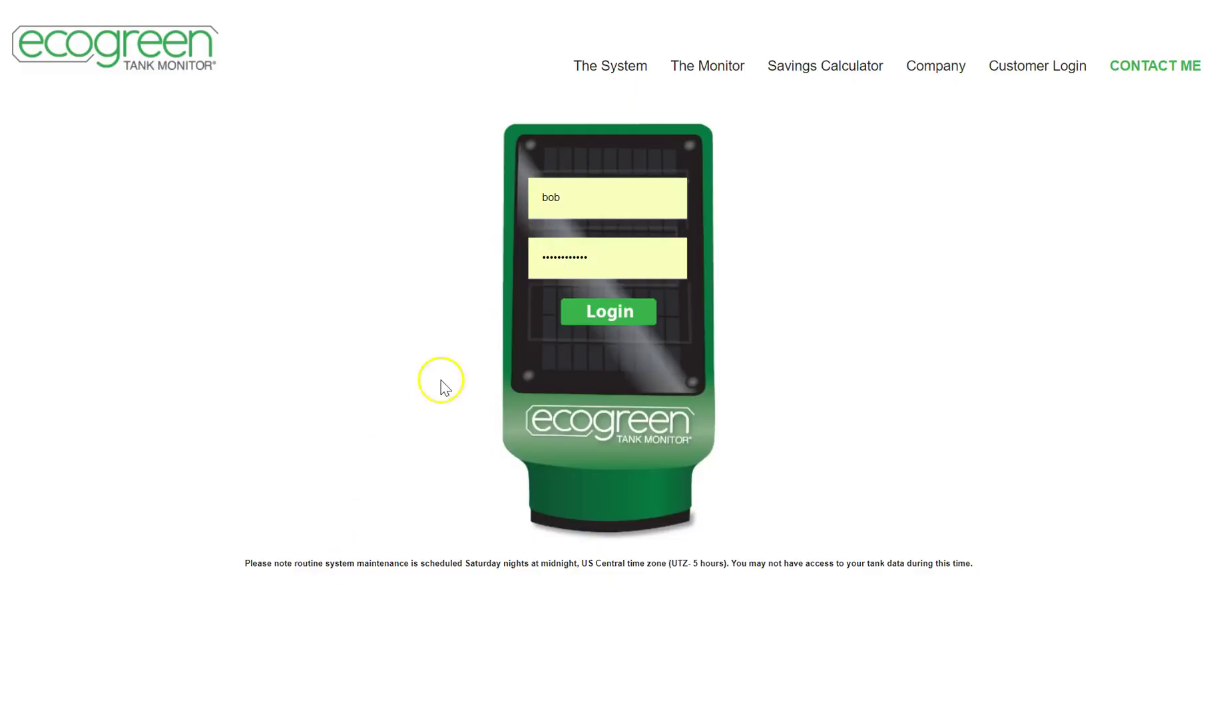
Step: Sign in to the portal to load the tank table and the tank location map
left_click(568, 318)
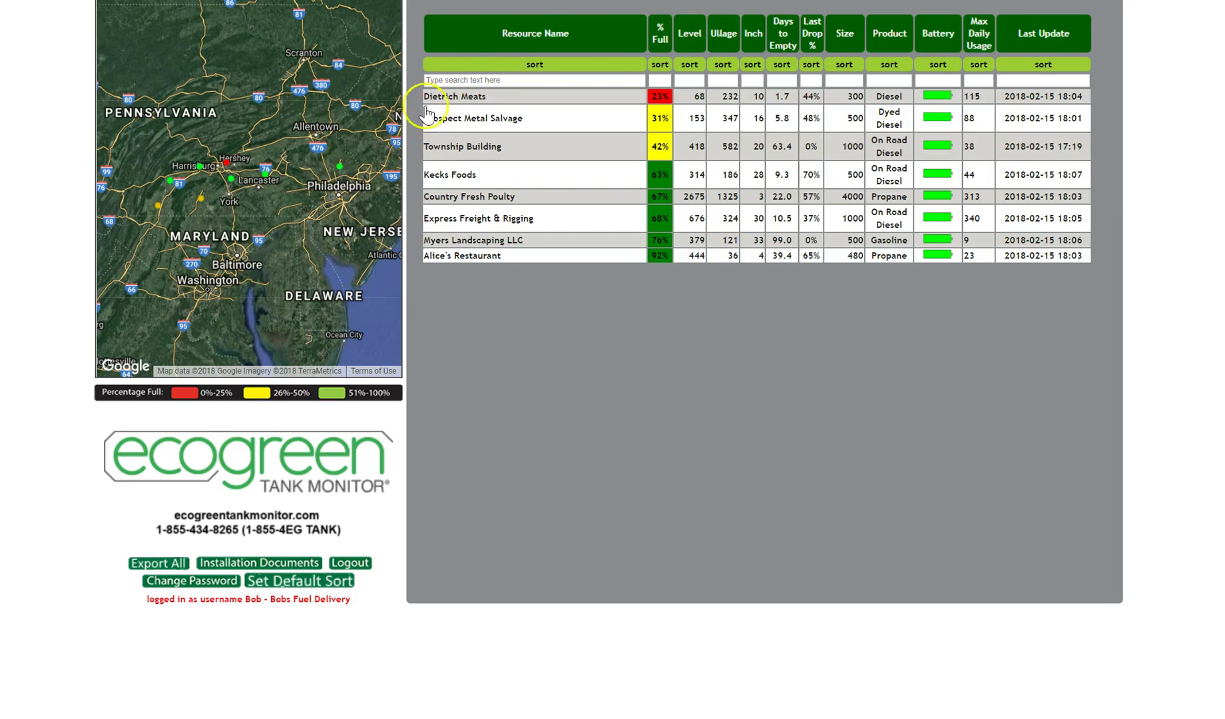
Step: Zoom the map to the river area near Marietta and identify the green marker as Alice's Restaurant
scroll(266, 199, "up", 1)
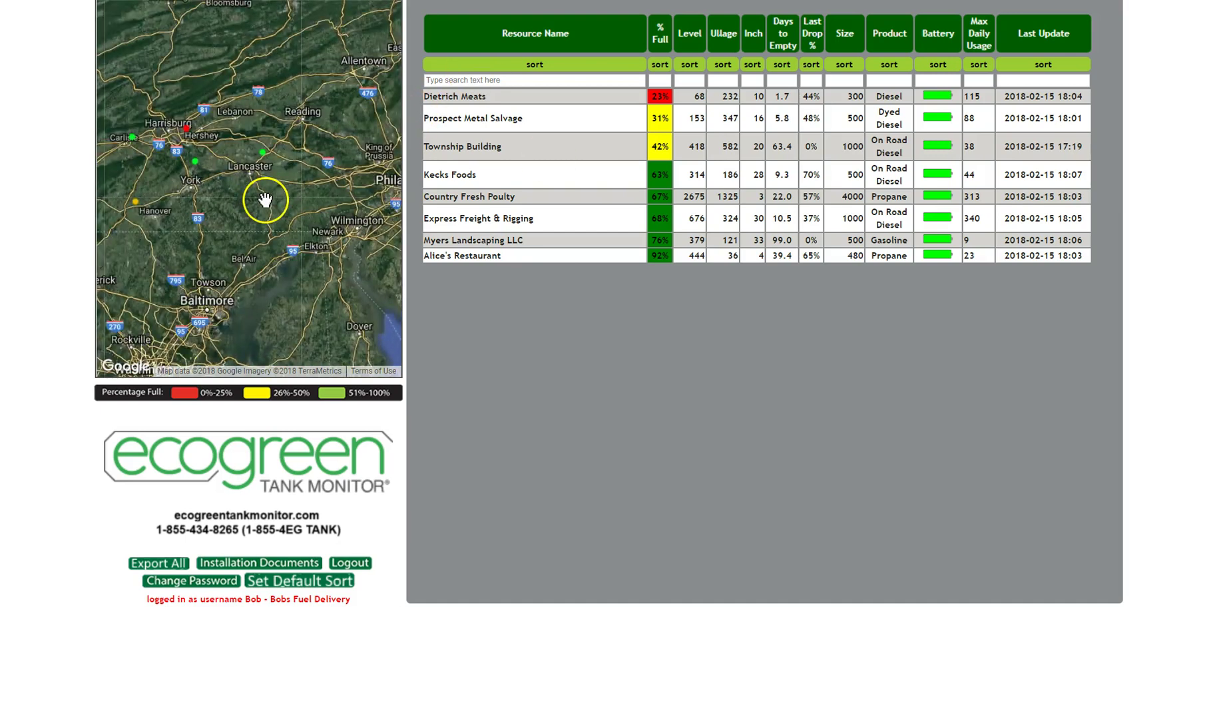
scroll(265, 197, "up", 1)
left_click_drag(181, 222, 295, 261)
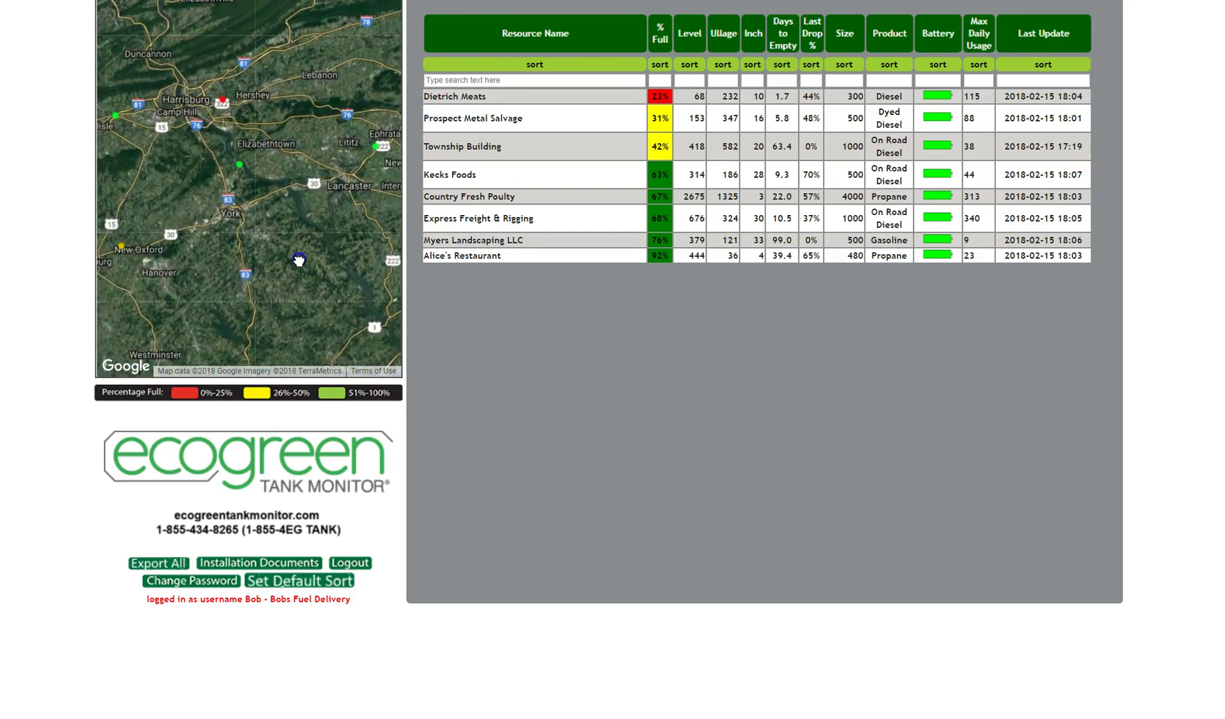
left_click(323, 183)
double_click(341, 176)
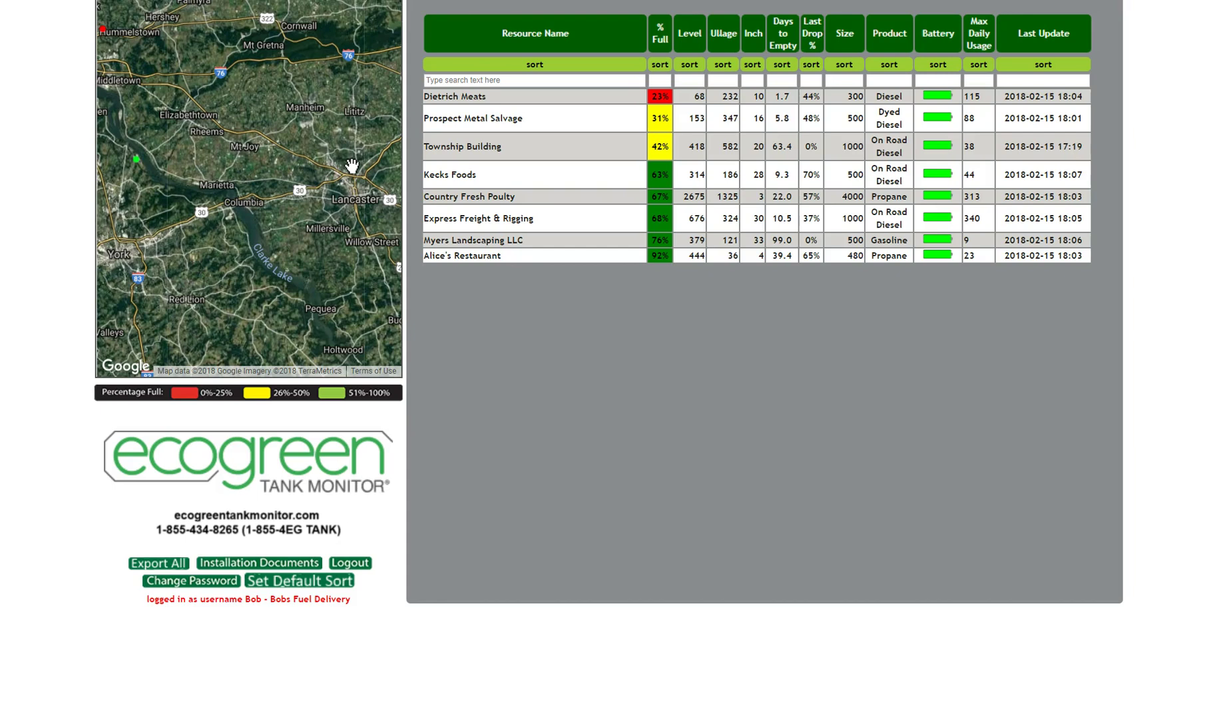
left_click_drag(165, 189, 199, 190)
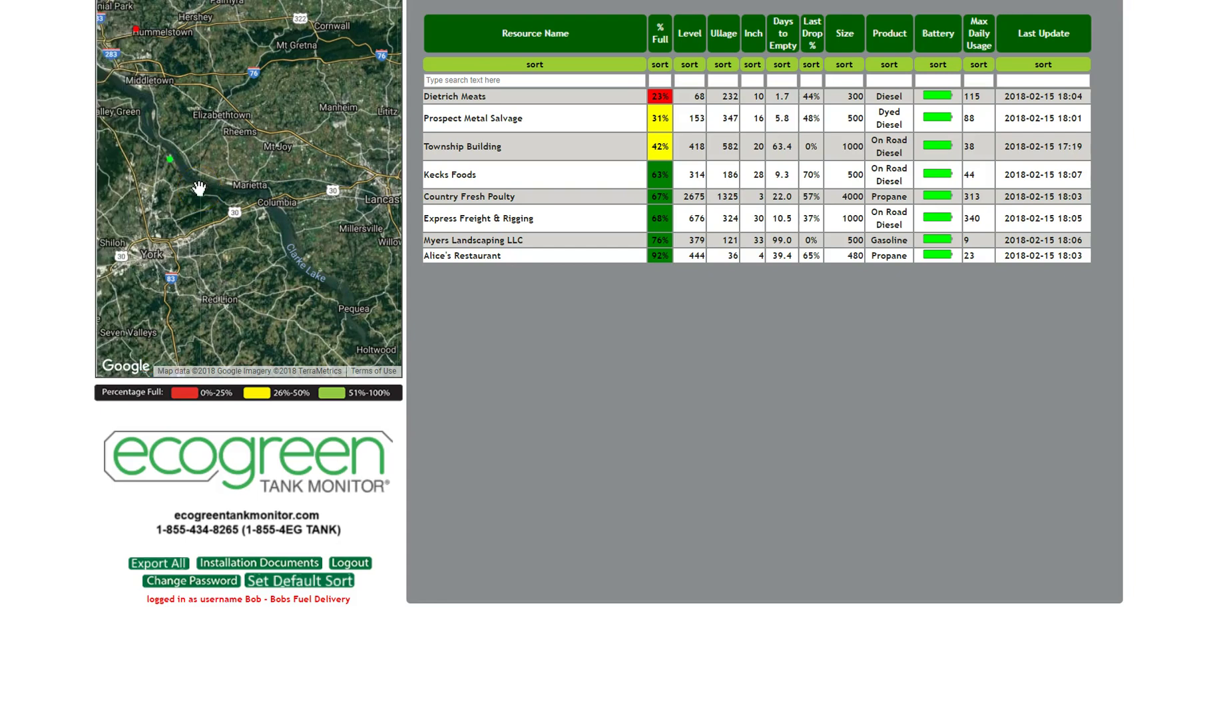
left_click(171, 160)
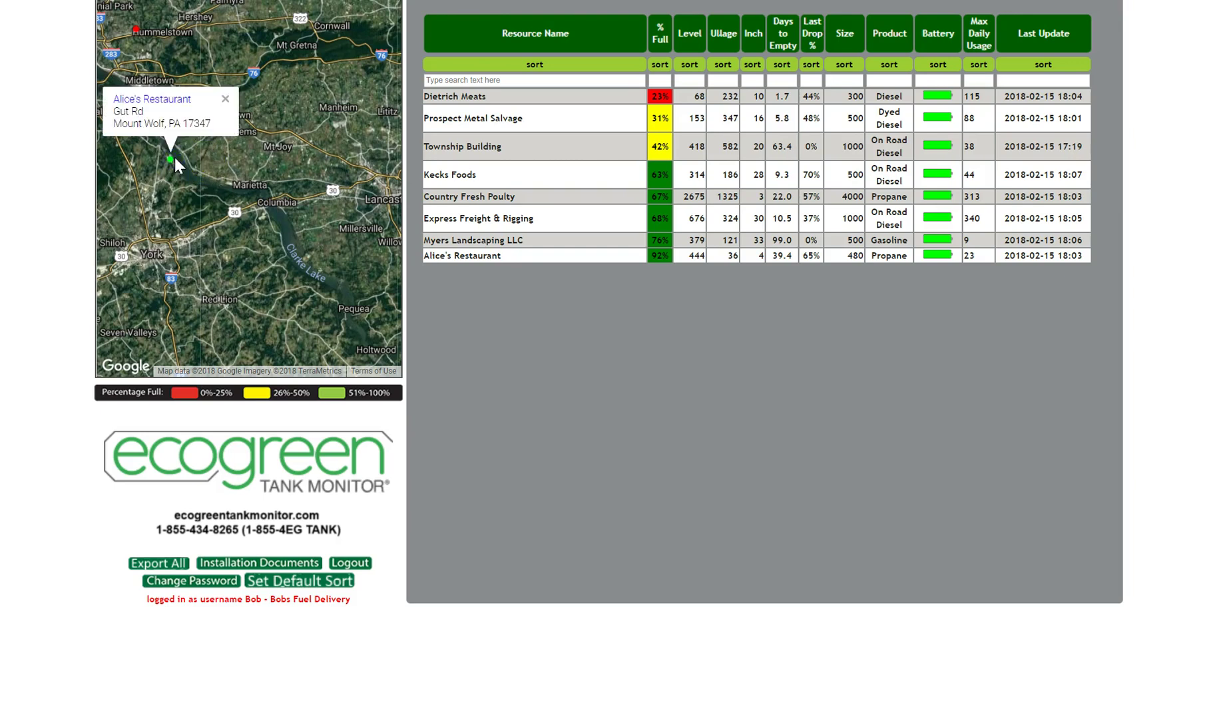
left_click(225, 98)
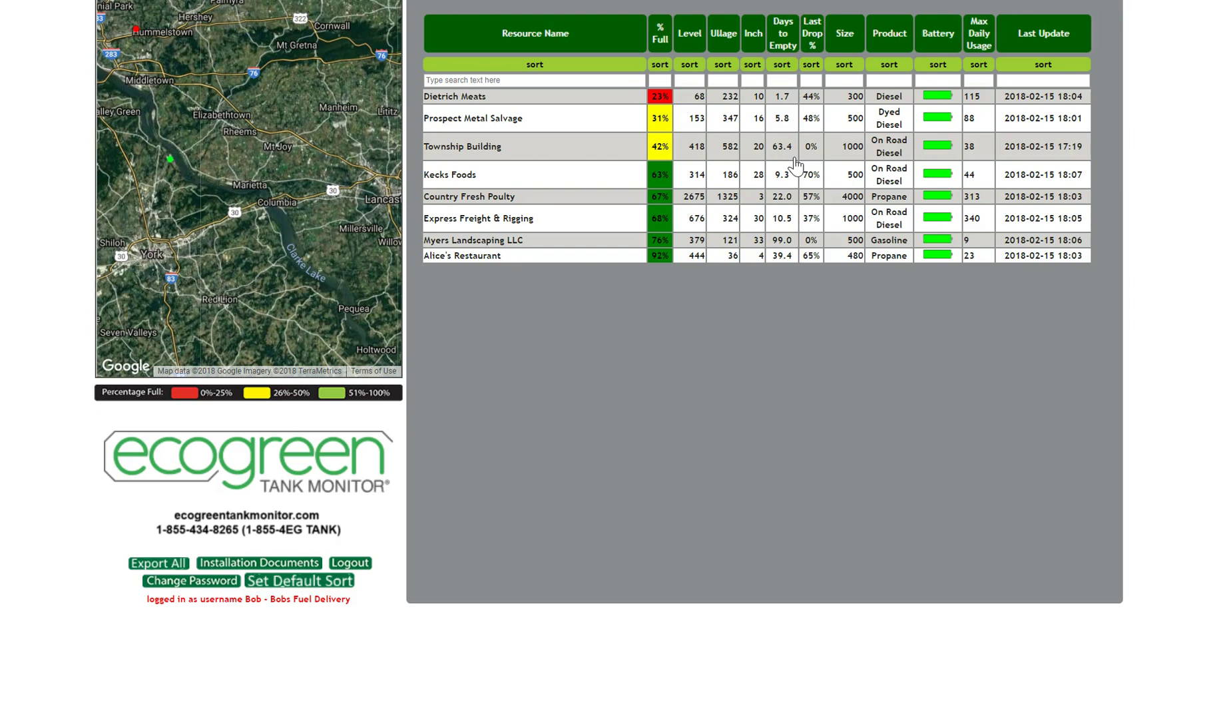
Step: Sort tanks by % Full, emptiest first, and filter Product by 'die' for diesel
left_click(660, 65)
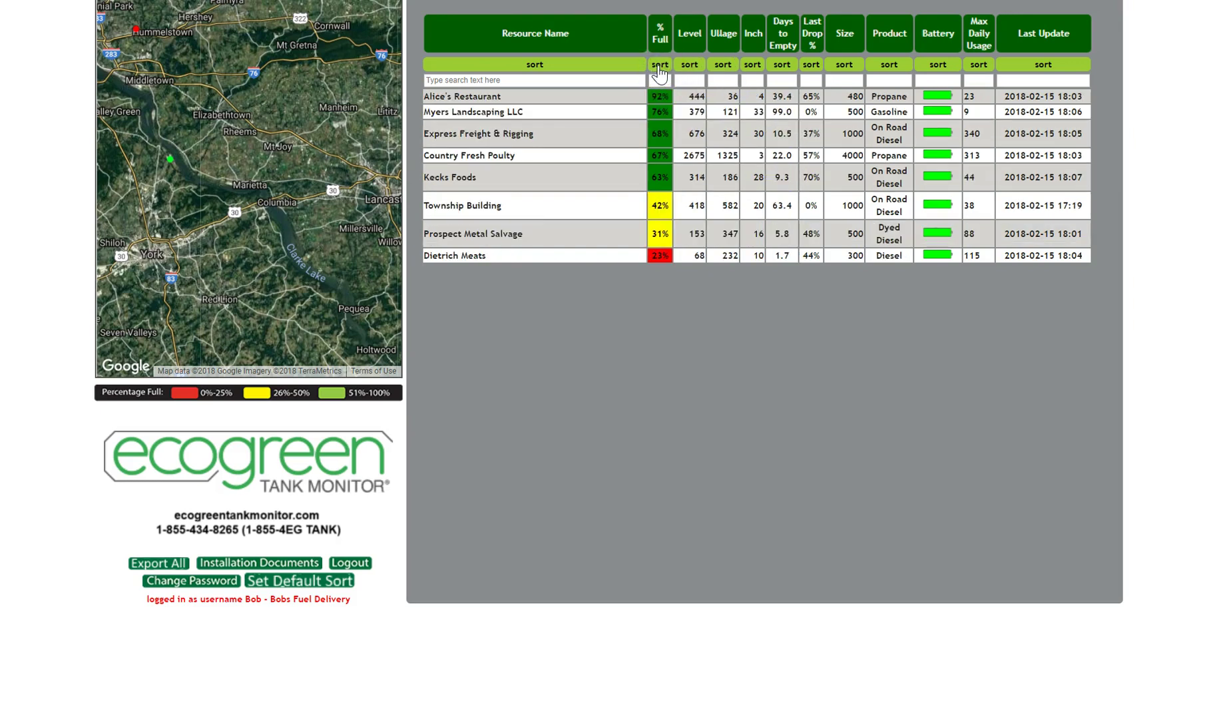
left_click(659, 65)
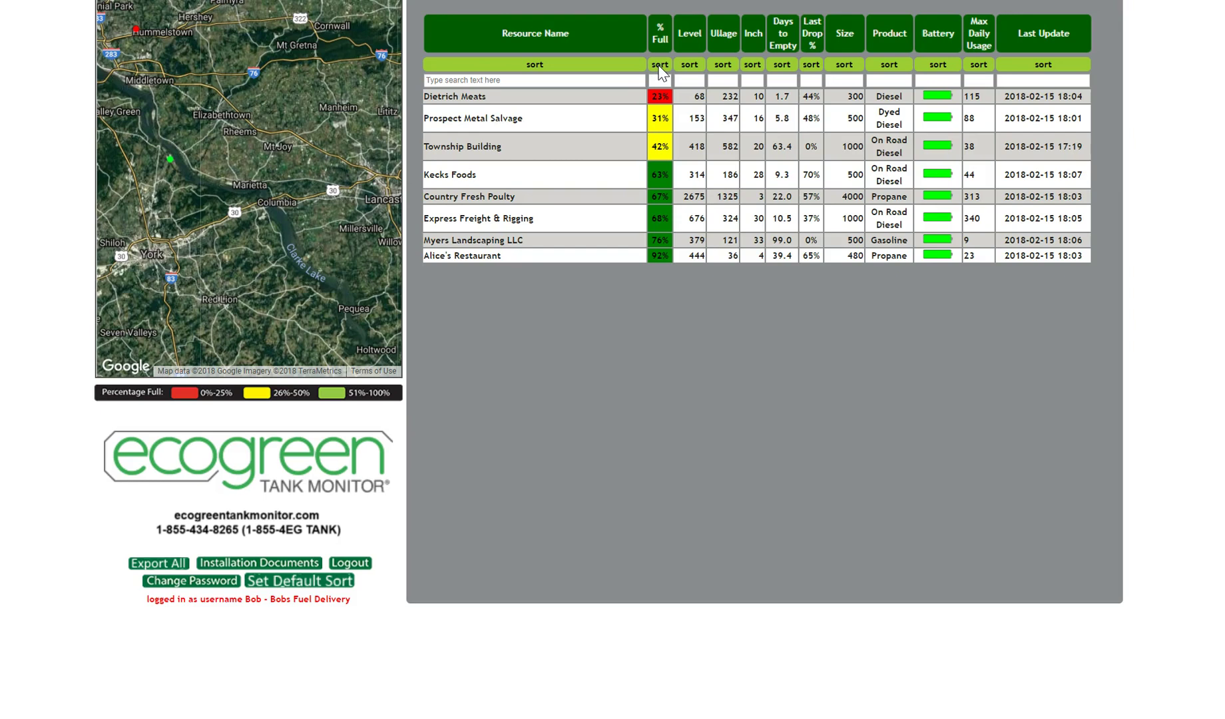
left_click(889, 80)
type("die")
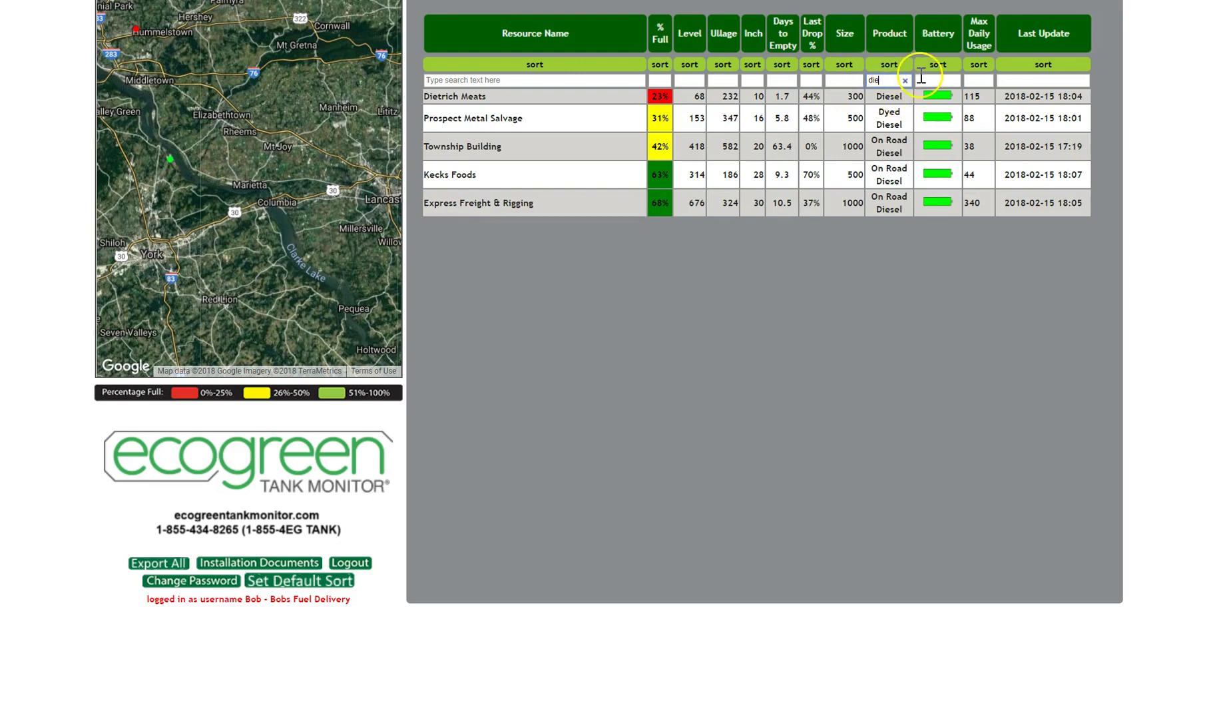
left_click(896, 85)
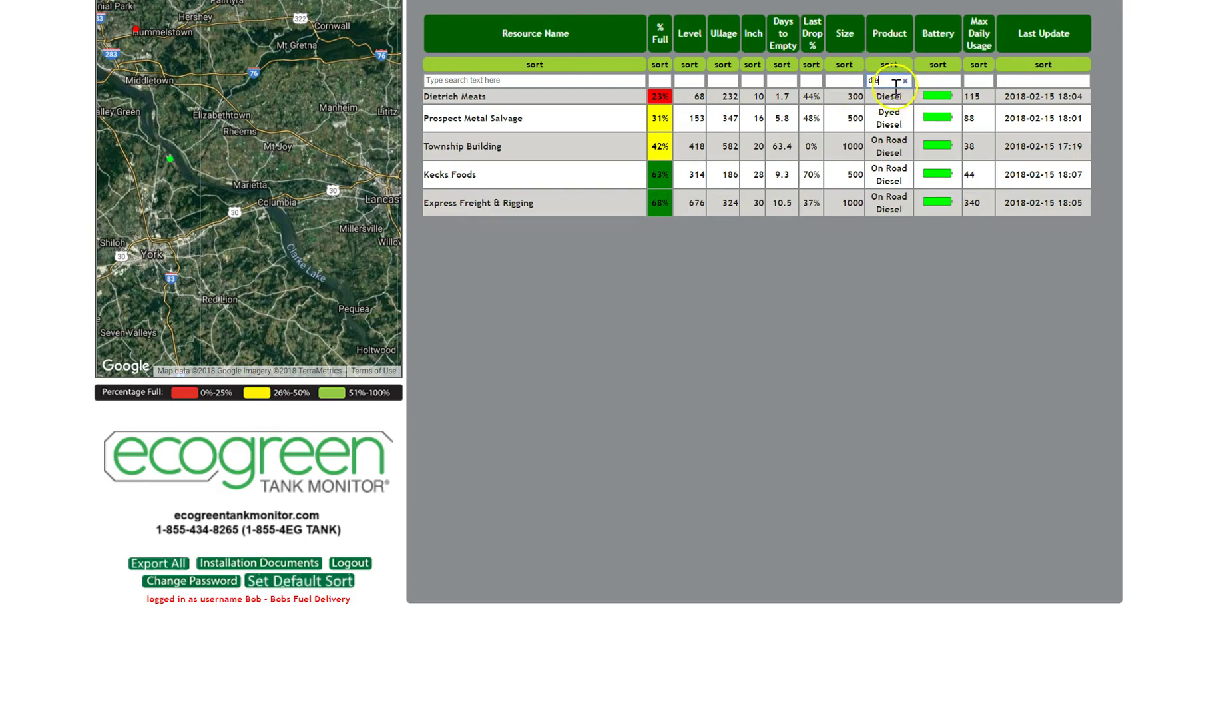
Step: Try Level '<400' and Ullage '>500' filters, clear both, and open the Kecks Foods tank
left_click(690, 80)
type("<400")
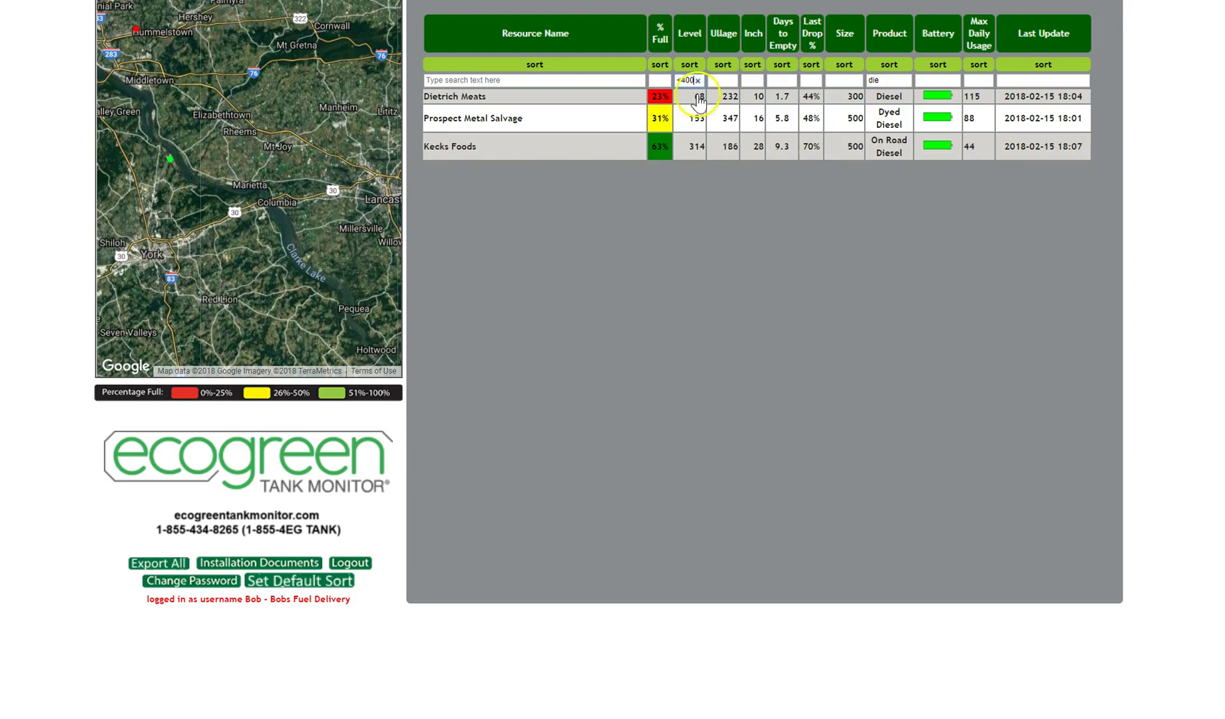
left_click(701, 79)
left_click(697, 80)
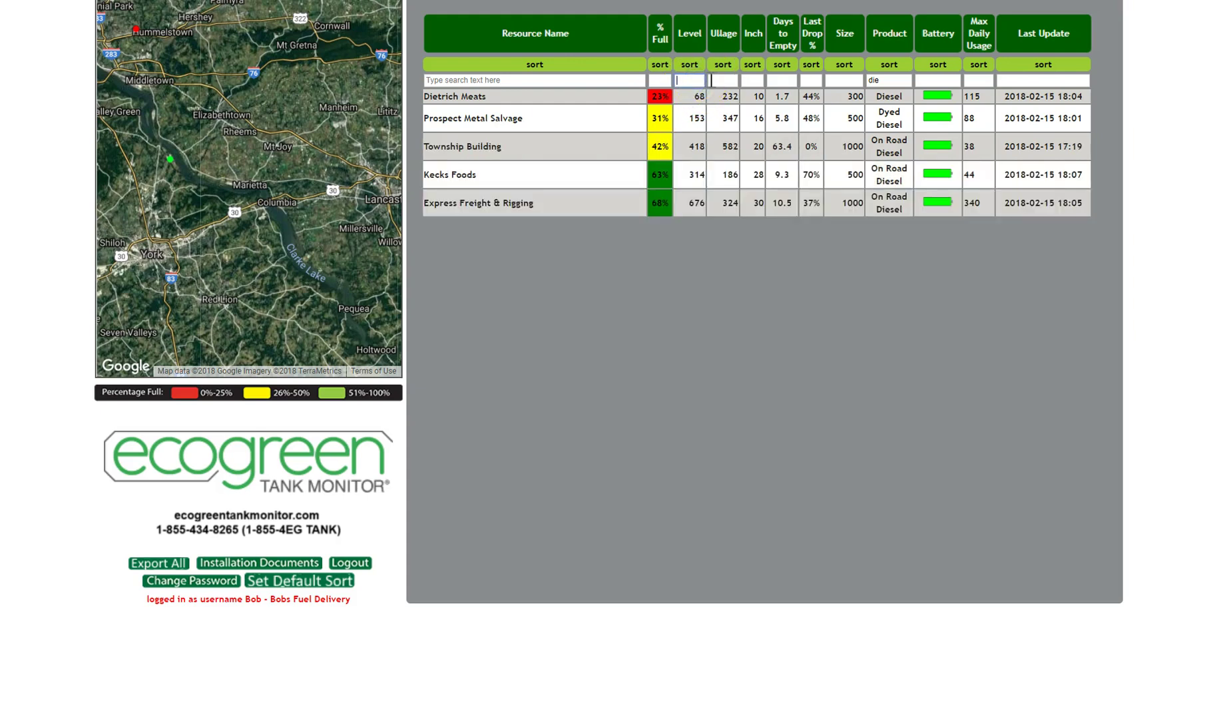
left_click(718, 80)
type(">500")
key("Tab")
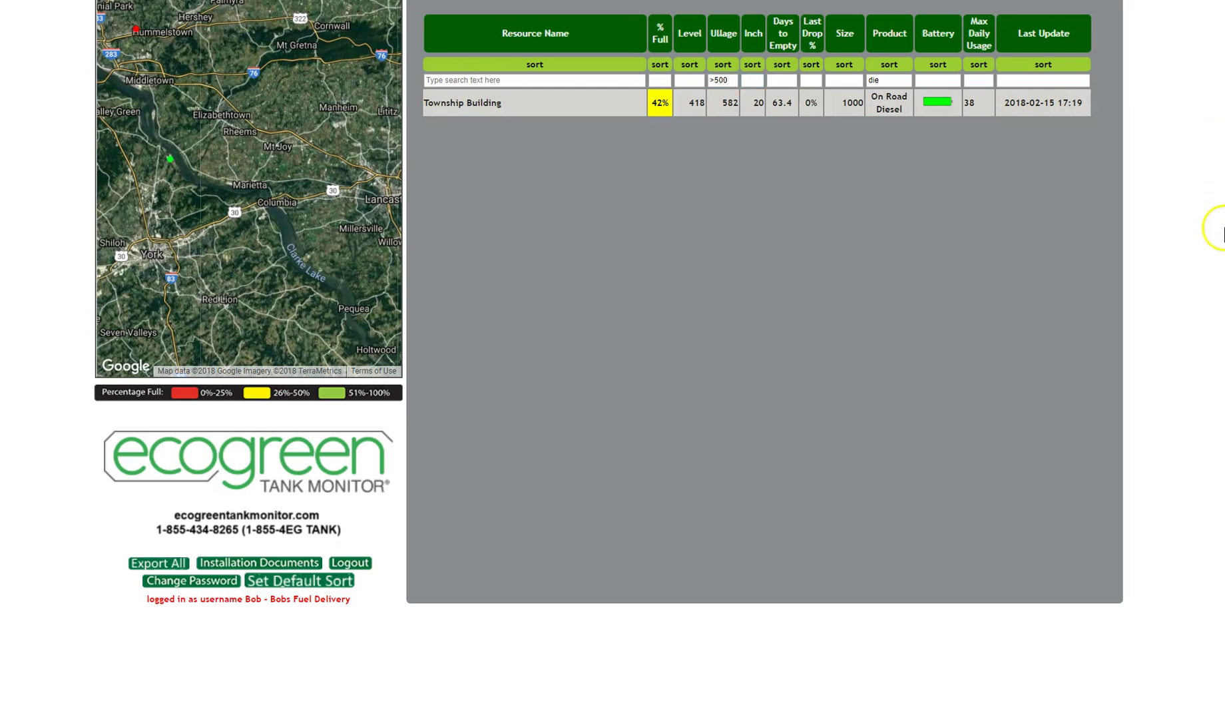
left_click(731, 81)
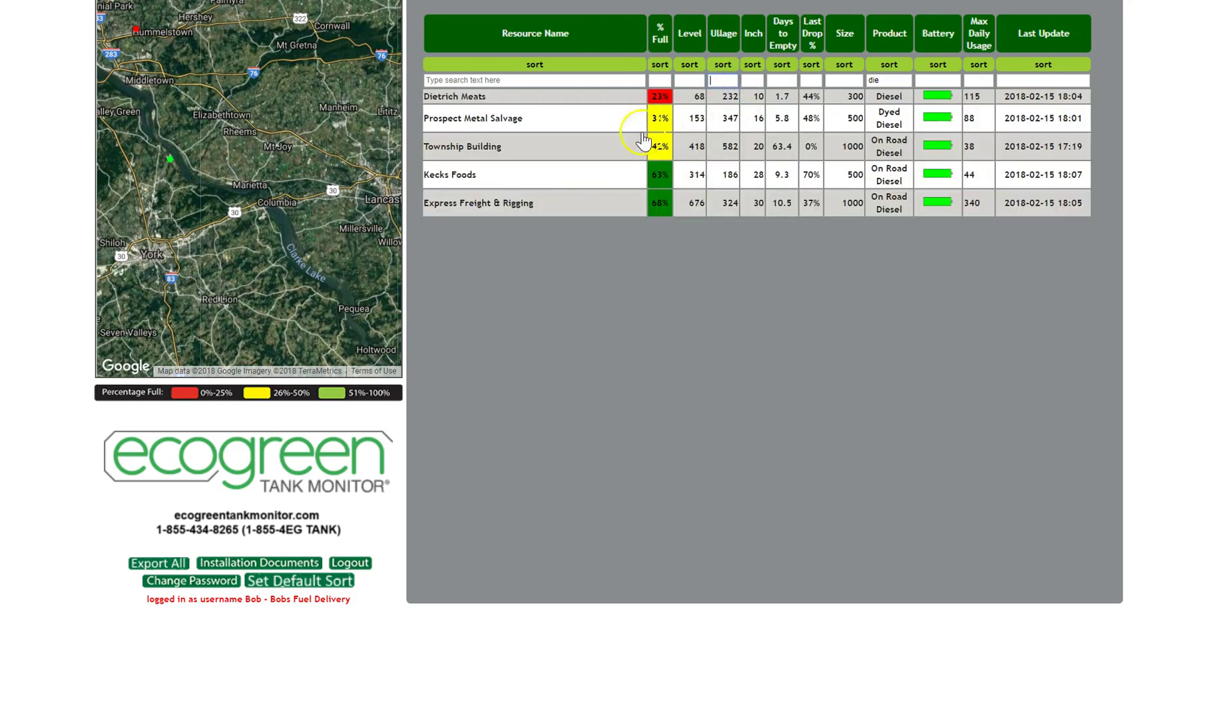
left_click(551, 176)
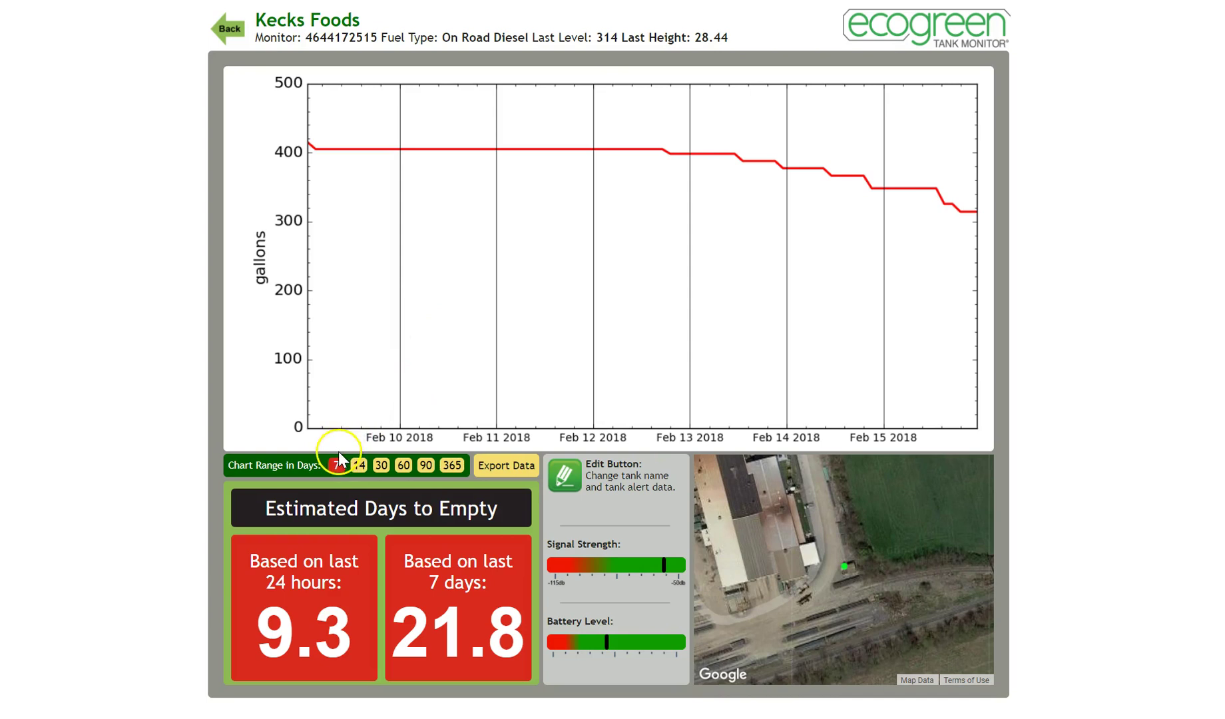
Step: Switch the Kecks Foods level chart to 14, then 30 days, and zoom the site map in twice
left_click(357, 469)
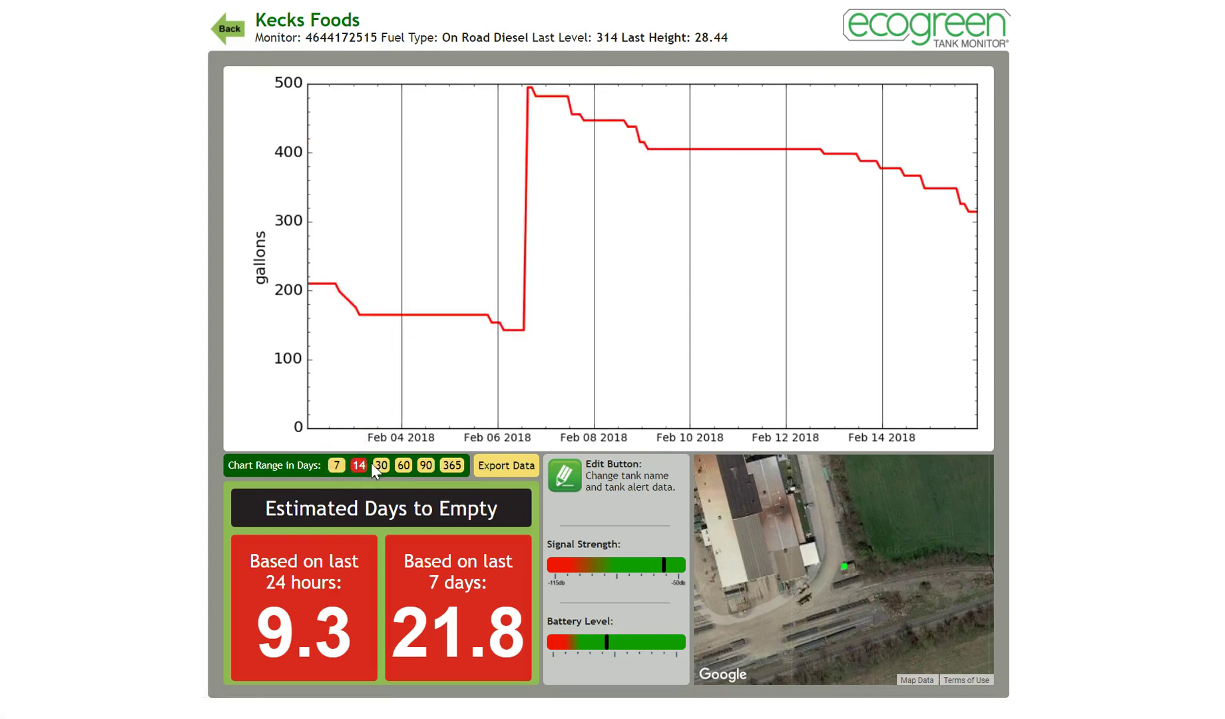
left_click(380, 466)
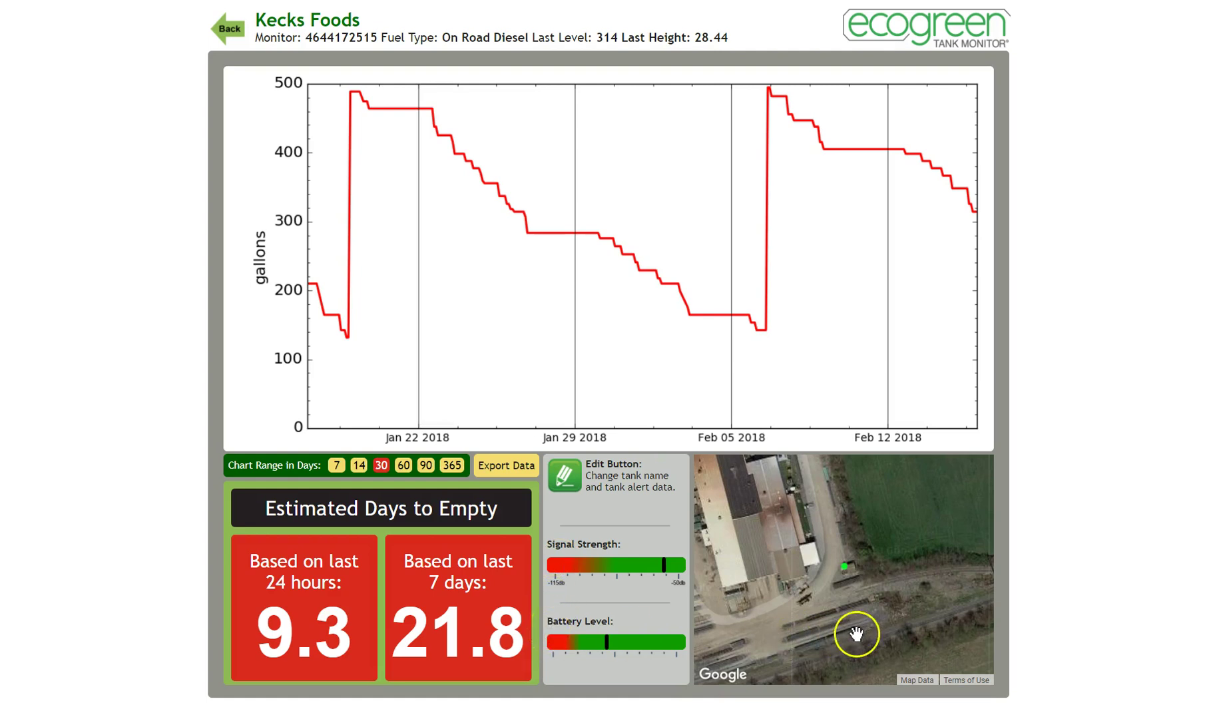
double_click(885, 591)
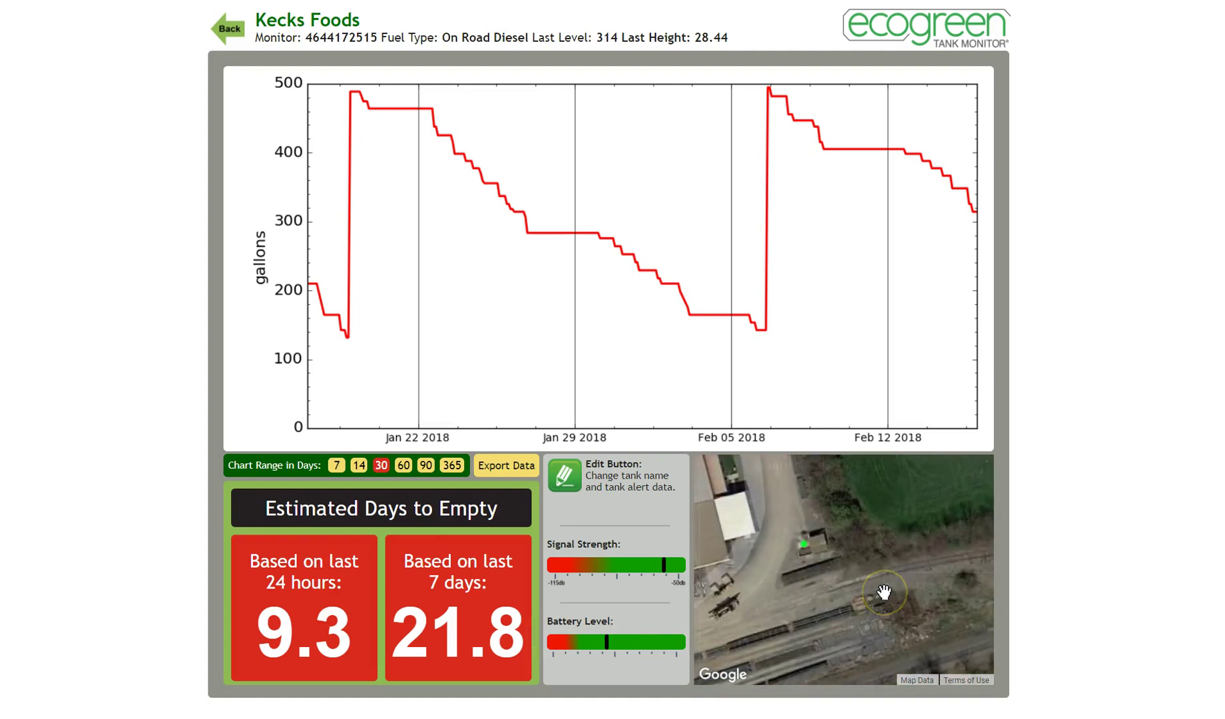
double_click(878, 588)
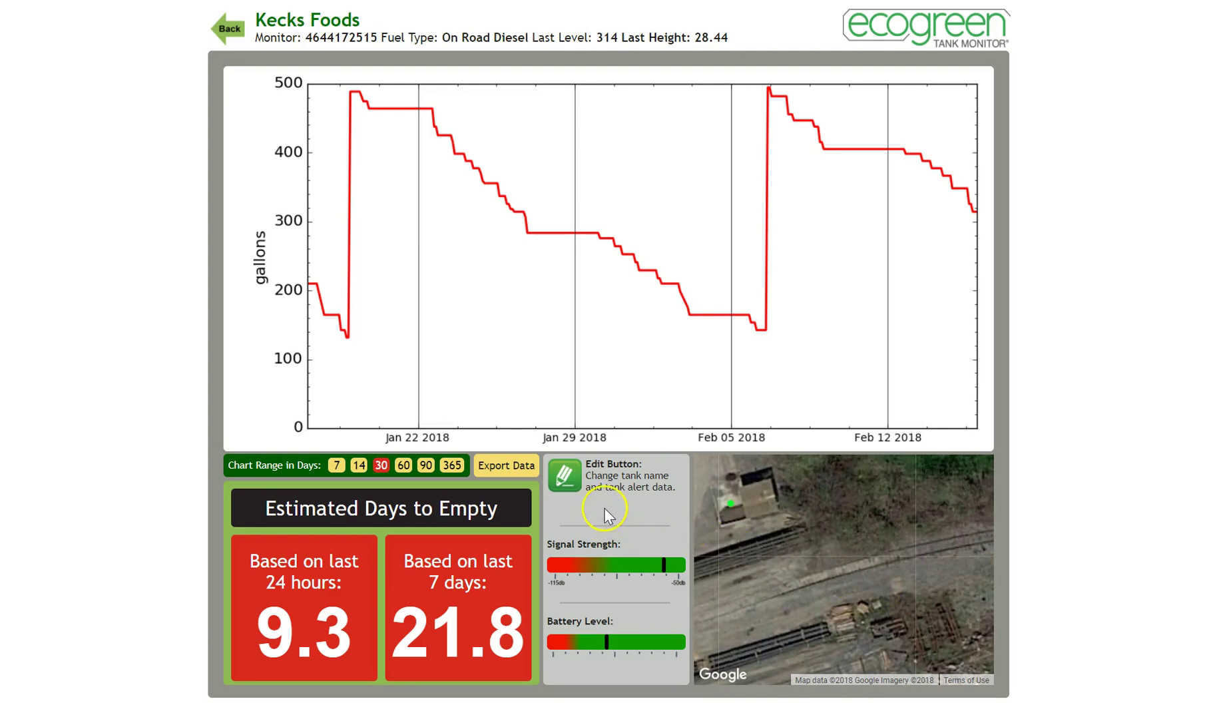
Step: Open the Kecks Foods name and alert settings, then show the Location tab's address details
left_click(568, 485)
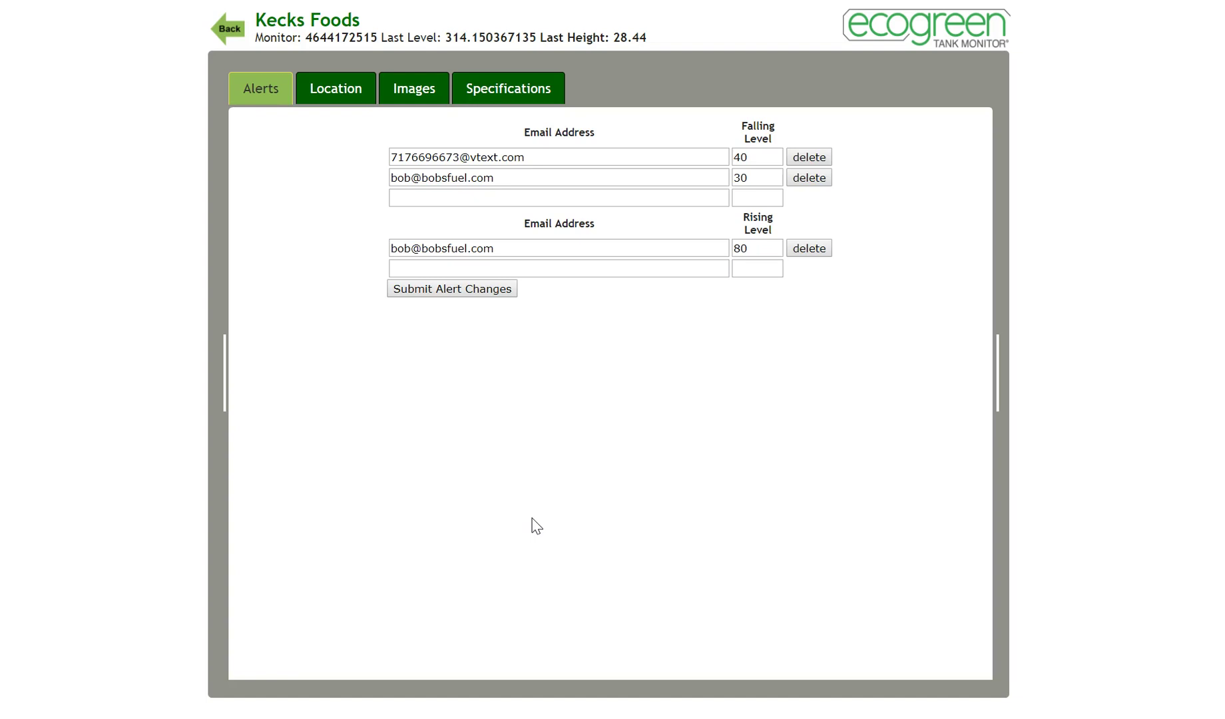
left_click(343, 88)
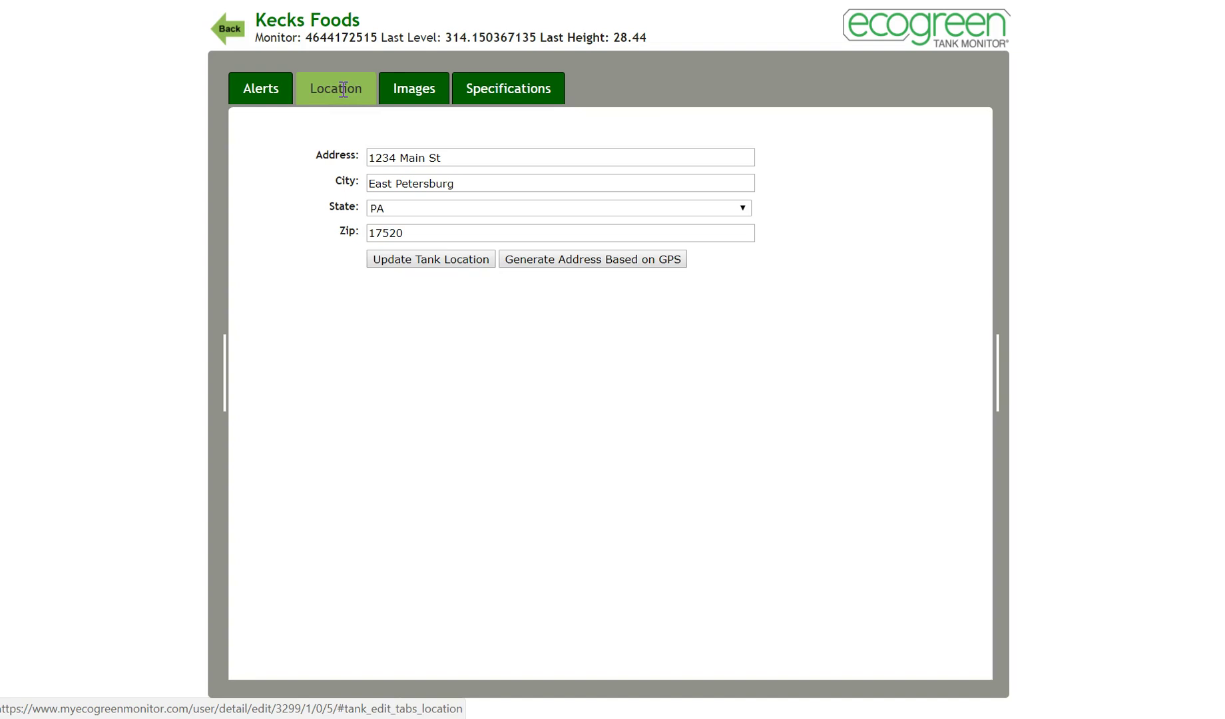
Step: View the tank's Images and Specifications tabs, then go back to the Kecks Foods detail page
left_click(411, 90)
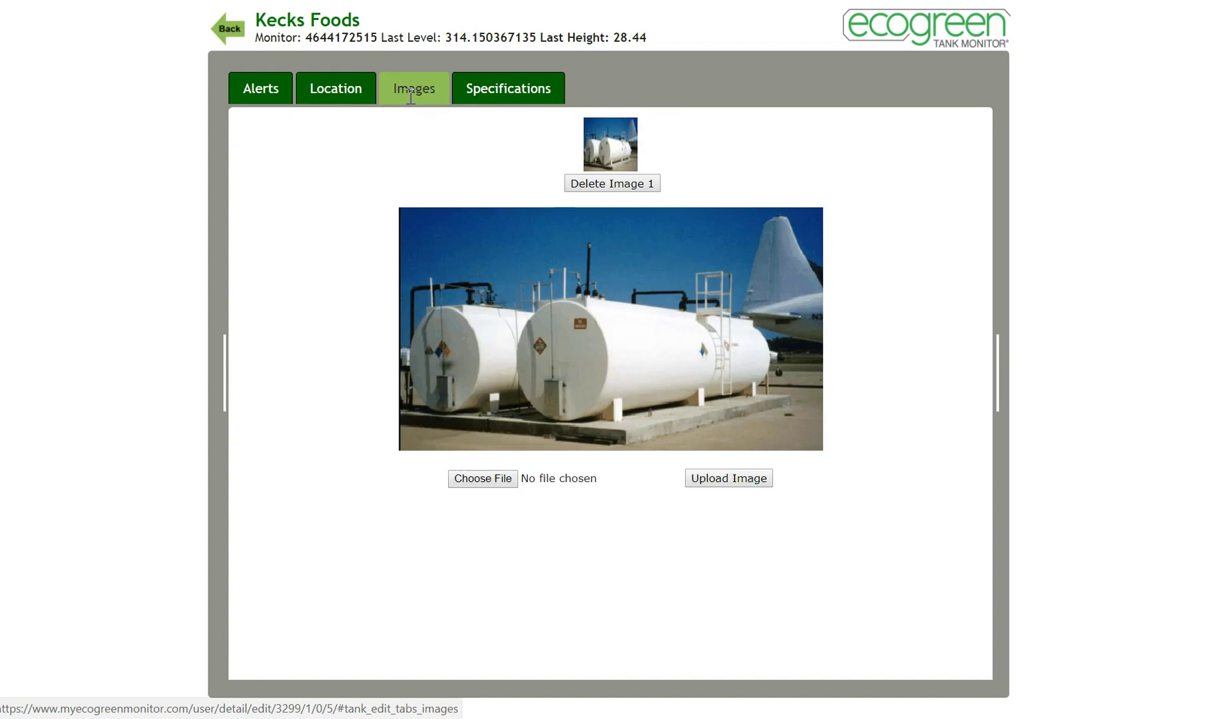
left_click(500, 88)
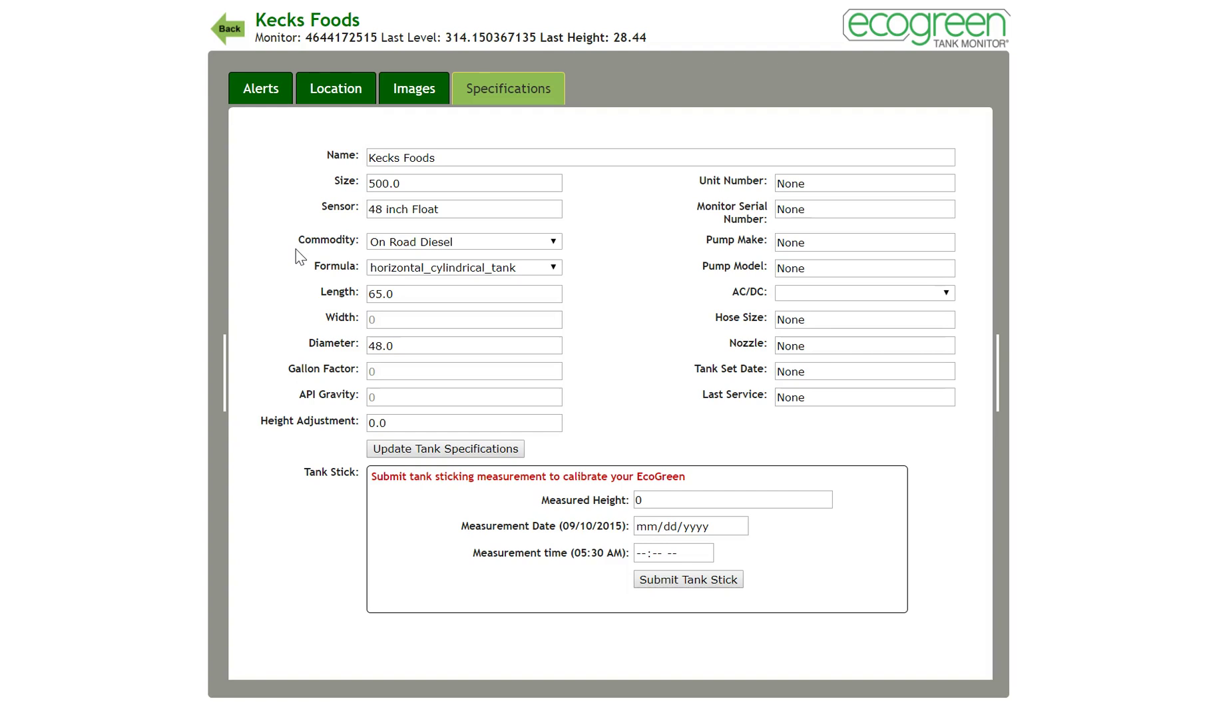
left_click(231, 32)
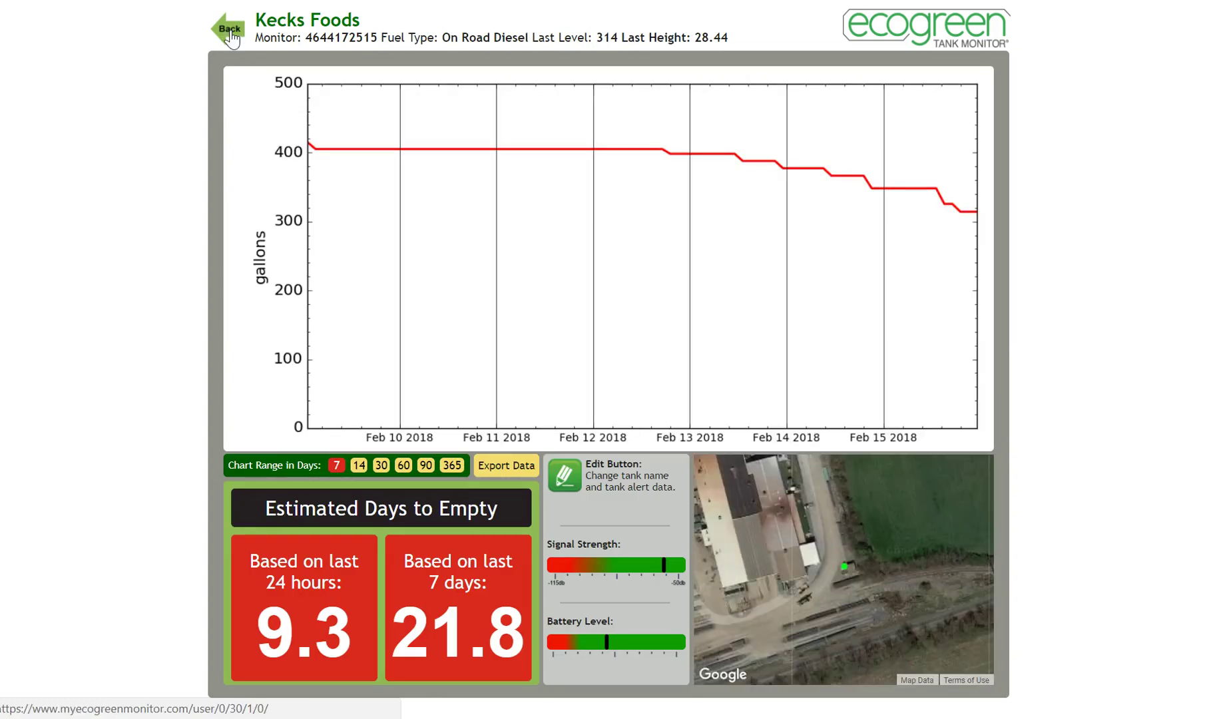
Step: Return to the full tank list, log out, and bring up the CONTACT ME demo form
left_click(231, 33)
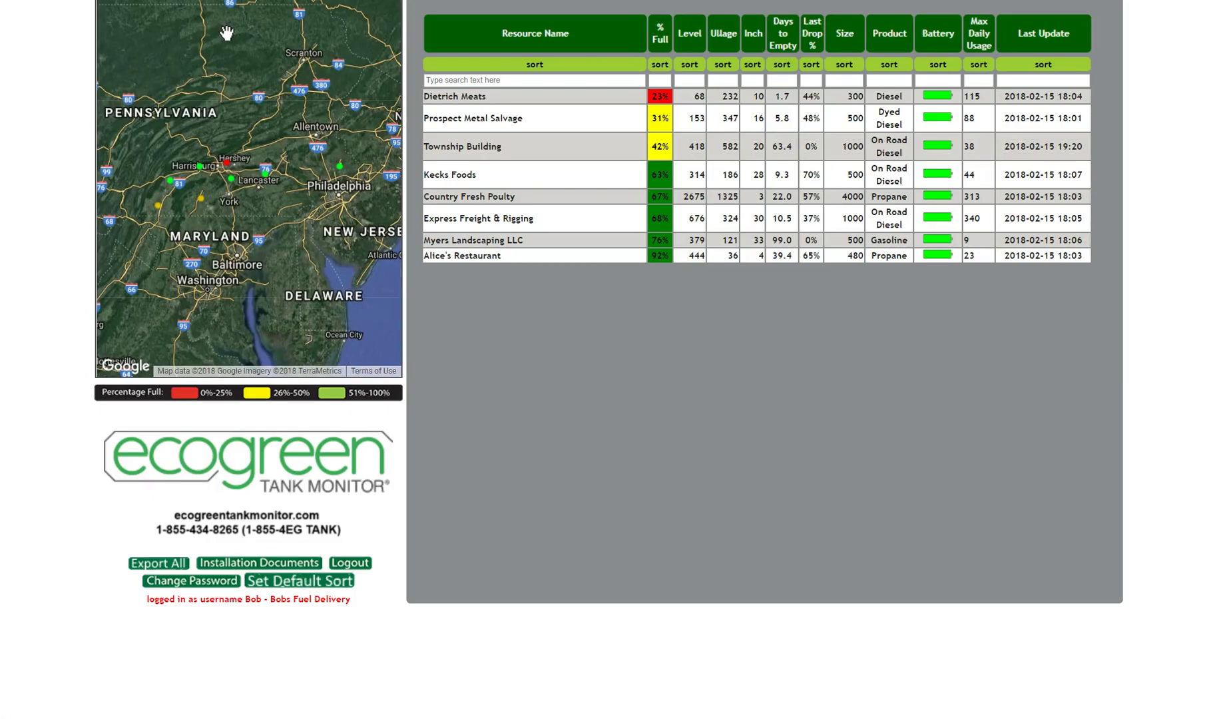
left_click(363, 565)
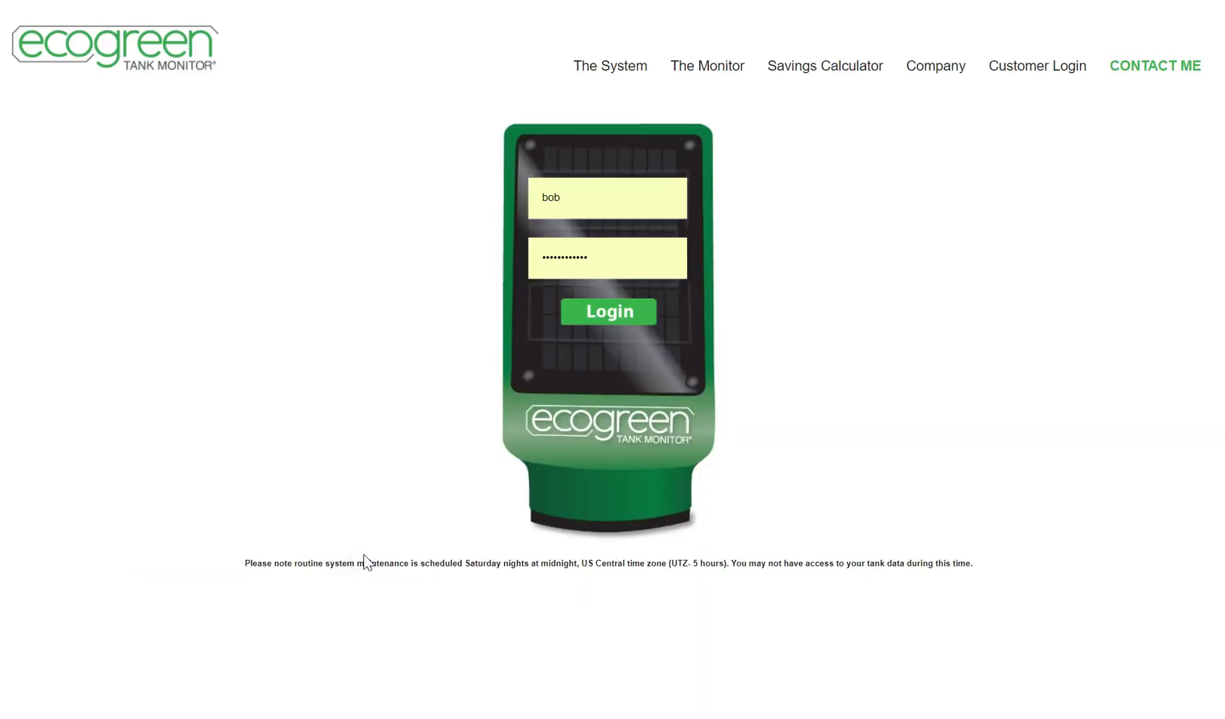
left_click(1128, 68)
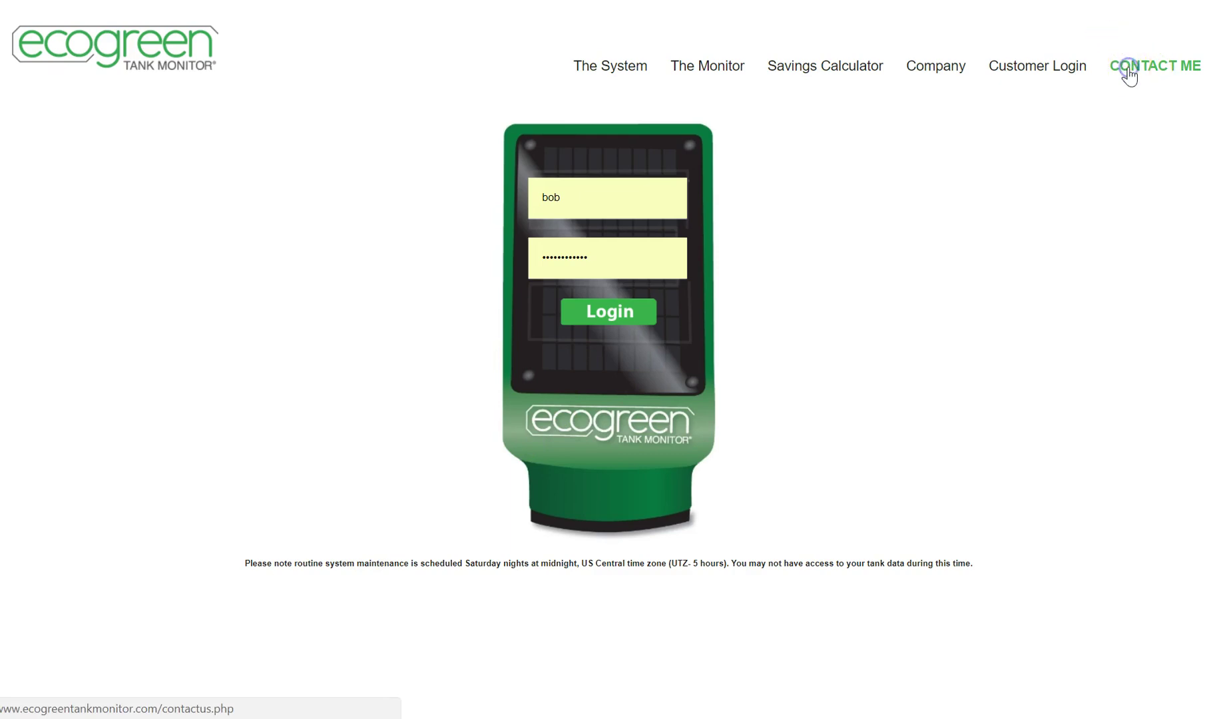